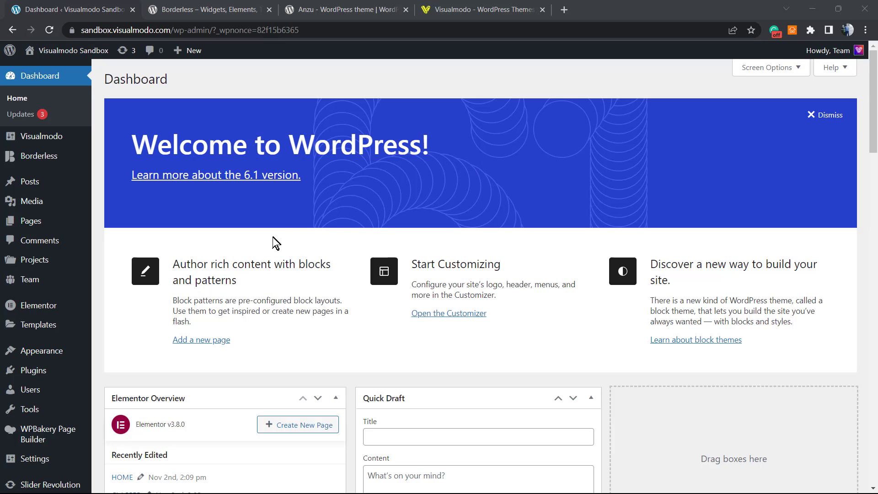
# - Dismiss the Welcome to WordPress panel and collapse the Elementor Overview box on the dashboard
pyautogui.moveTo(83, 186)
pyautogui.click(832, 114)
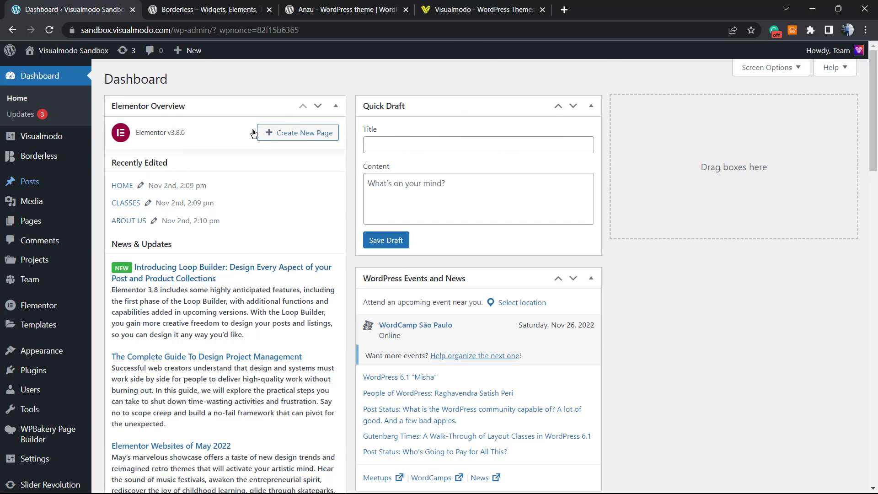
pyautogui.click(198, 104)
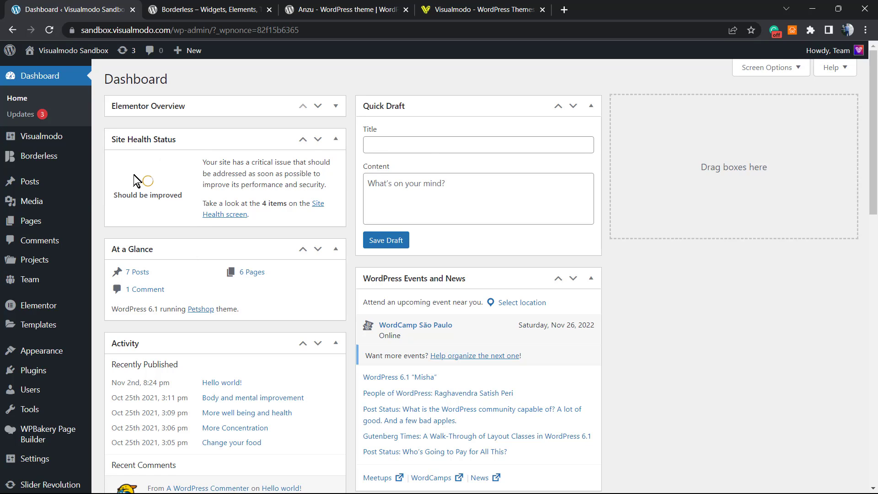
pyautogui.scroll(-4, 35, 304)
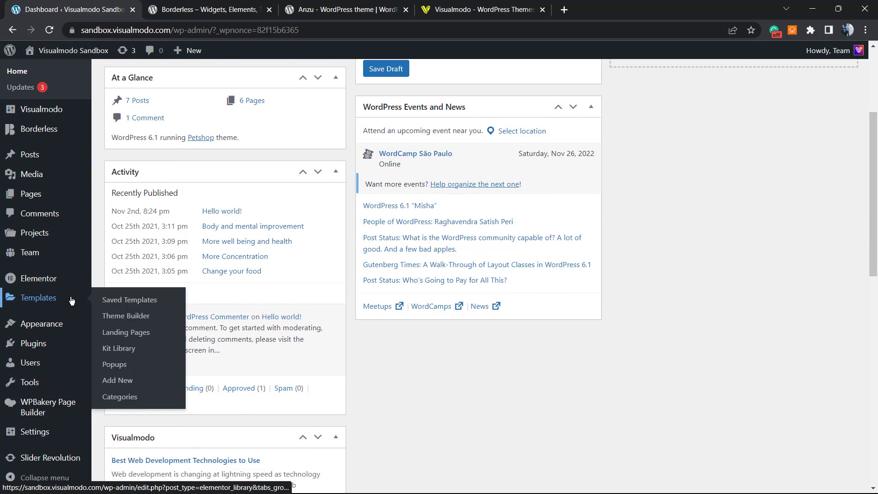
pyautogui.moveTo(39, 432)
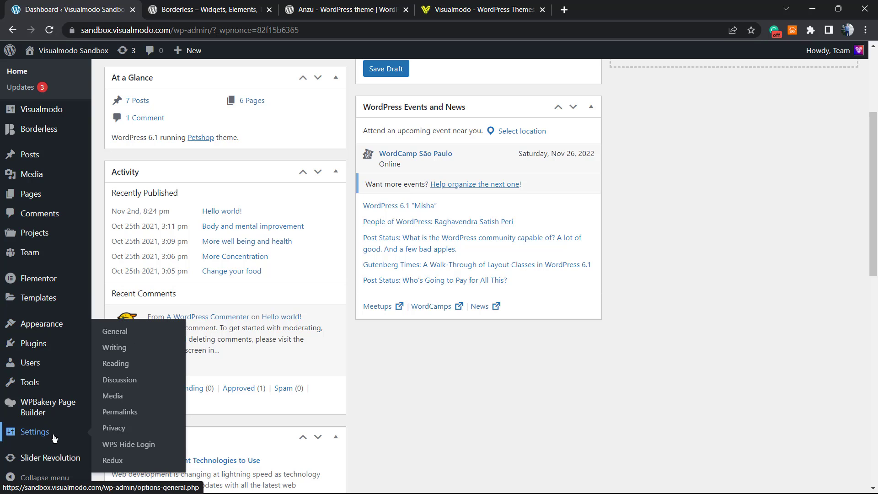
# - Go to Settings > Reading, showing 10 posts per page and search engine indexing allowed
pyautogui.click(120, 412)
pyautogui.click(115, 363)
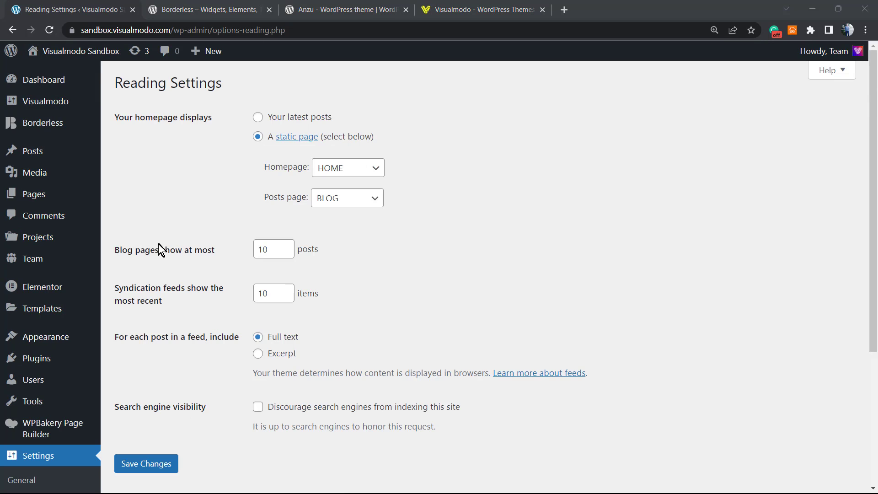
pyautogui.keyDown('ctrl'); pyautogui.scroll(1, 98, 333); pyautogui.keyUp('ctrl')
pyautogui.scroll(-1, 92, 329)
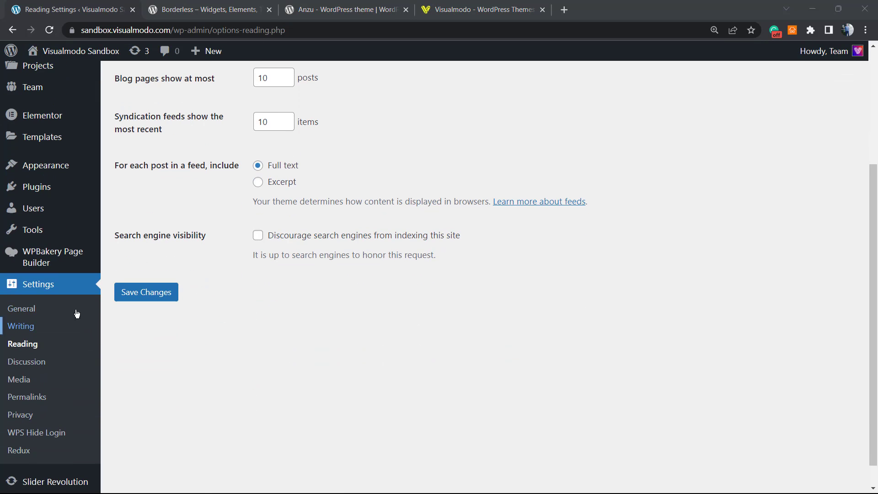
pyautogui.click(32, 348)
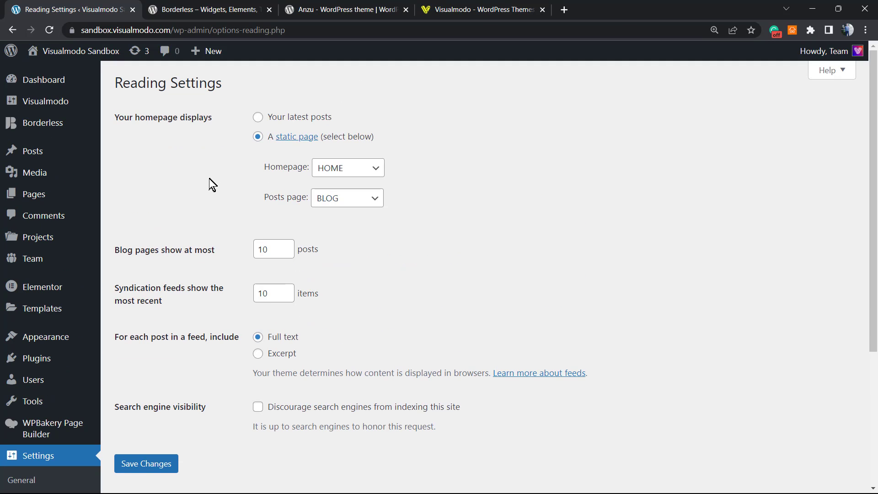
pyautogui.scroll(-2, 205, 183)
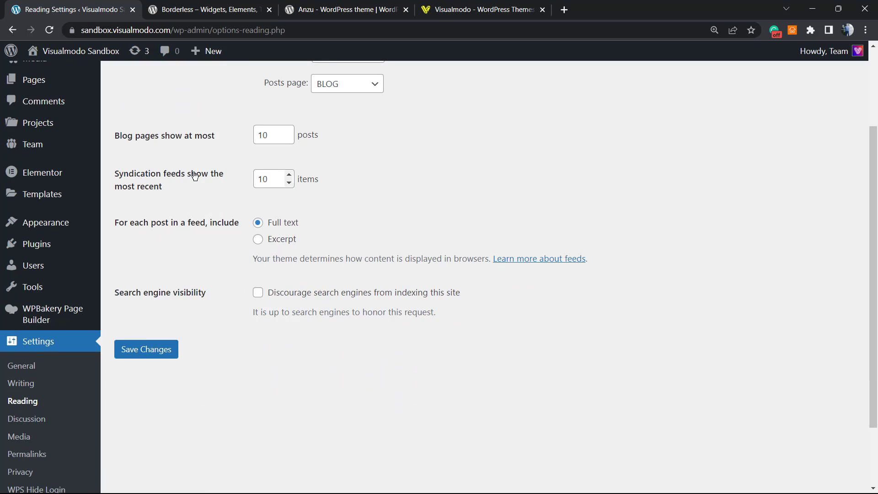
# - Tick 'Discourage search engines from indexing this site' and save the Reading settings
pyautogui.click(328, 296)
pyautogui.click(169, 349)
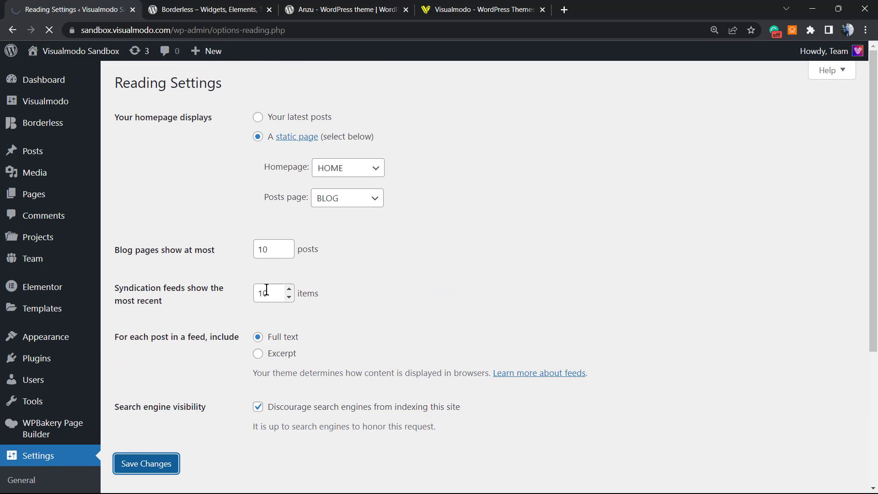
pyautogui.scroll(-1, 266, 290)
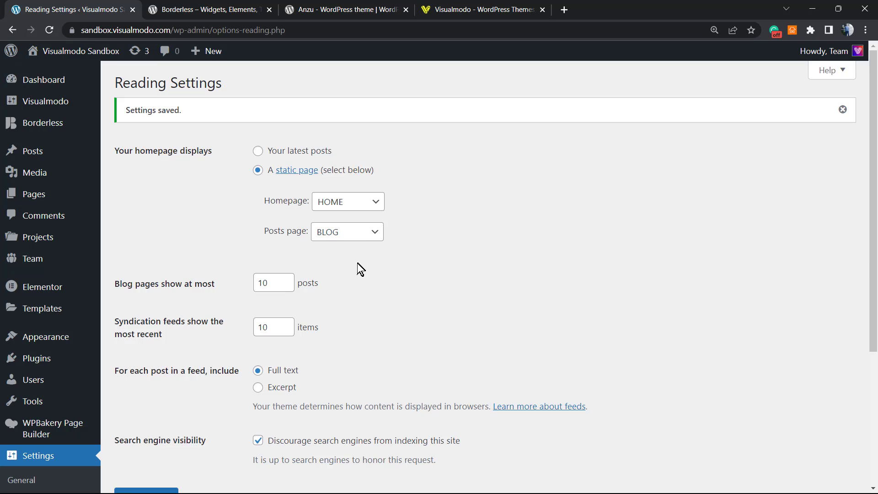
pyautogui.scroll(-1, 358, 264)
pyautogui.scroll(1, 321, 288)
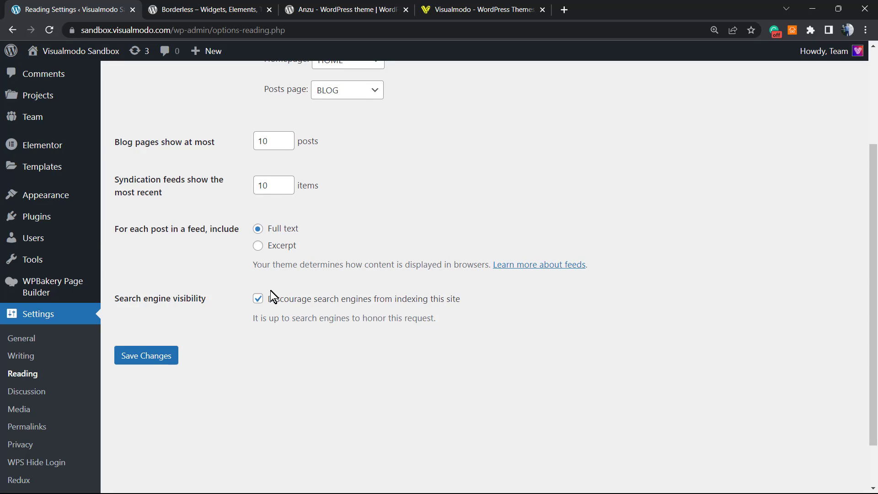
pyautogui.scroll(3, 255, 291)
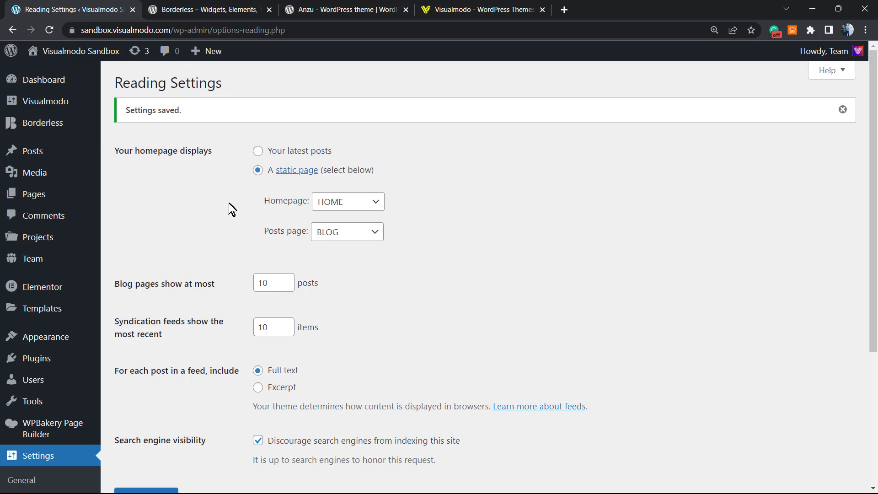
# - Switch to the Borderless plugin page and highlight 'Borderless' and 'Widgets' in its title
pyautogui.hotkey('ctrl', 'Tab')
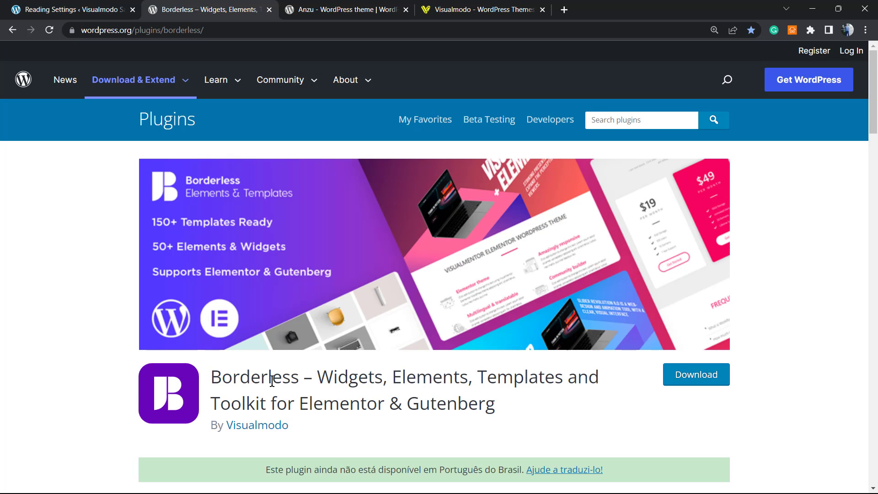
pyautogui.doubleClick(272, 380)
pyautogui.doubleClick(345, 382)
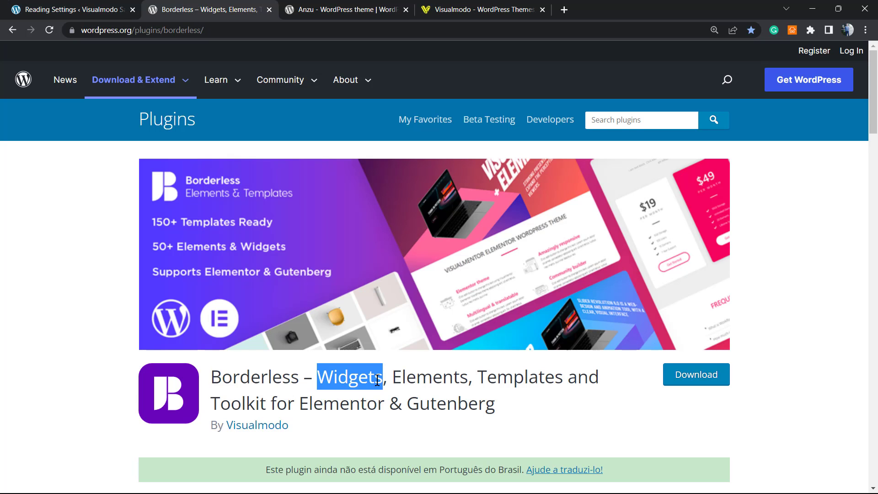
pyautogui.click(405, 379)
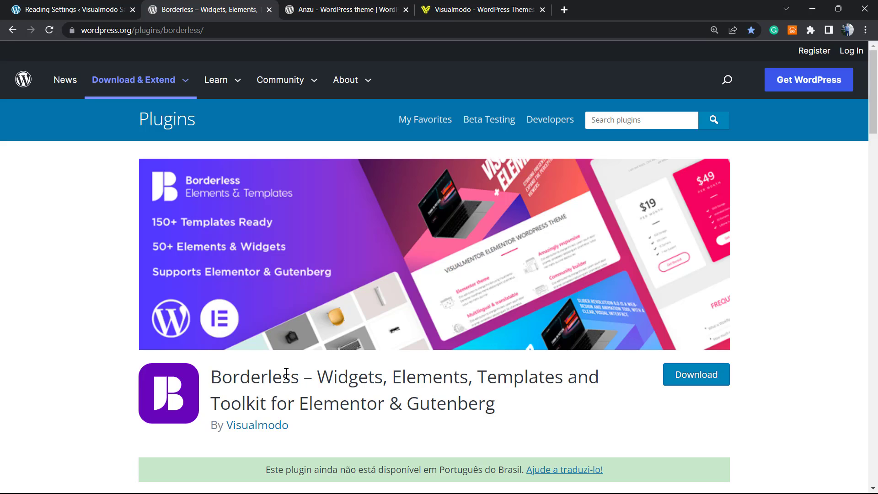
pyautogui.doubleClick(259, 381)
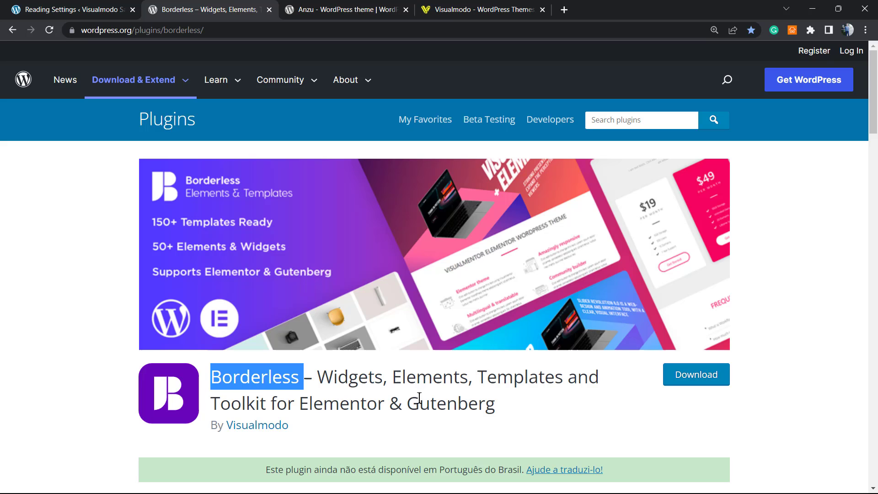
# - Switch to the Anzu theme page by Visualmodo and highlight the theme name Anzu
pyautogui.click(320, 10)
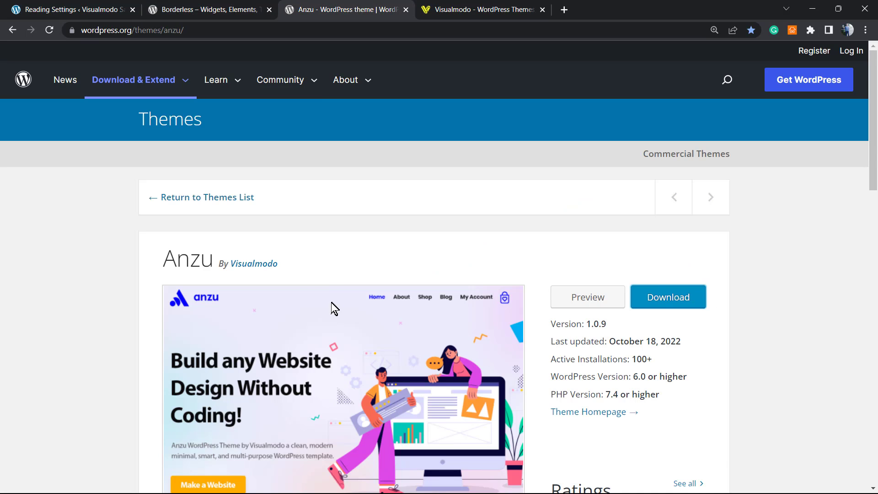
pyautogui.doubleClick(177, 255)
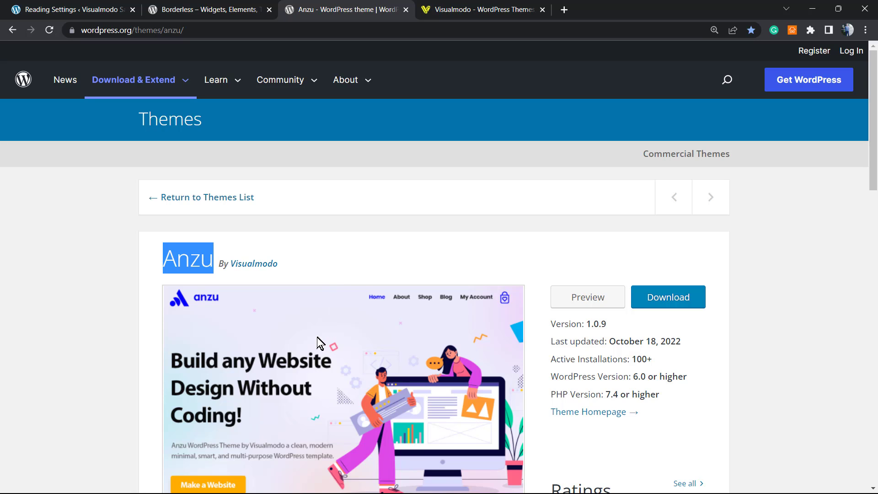
pyautogui.scroll(-4, 317, 338)
pyautogui.scroll(4, 311, 342)
pyautogui.scroll(-4, 305, 348)
pyautogui.scroll(4, 305, 350)
# - Open Visualmodo's Templates Library and scroll past templates like Car, Resort and Rally Driver
pyautogui.click(454, 9)
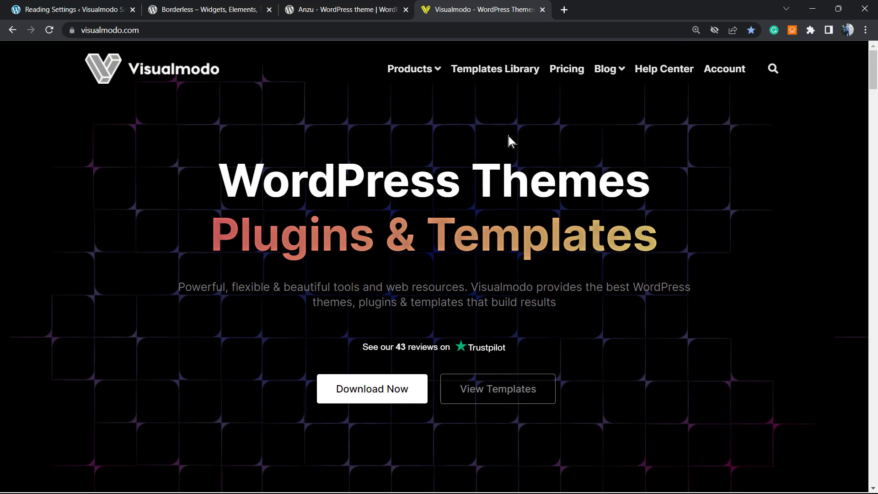
pyautogui.click(487, 72)
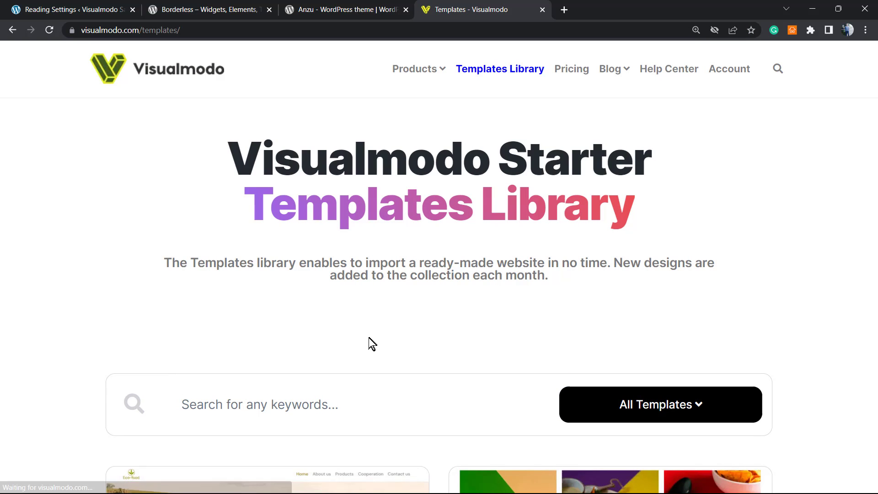
pyautogui.scroll(-6, 365, 345)
pyautogui.scroll(-18, 364, 340)
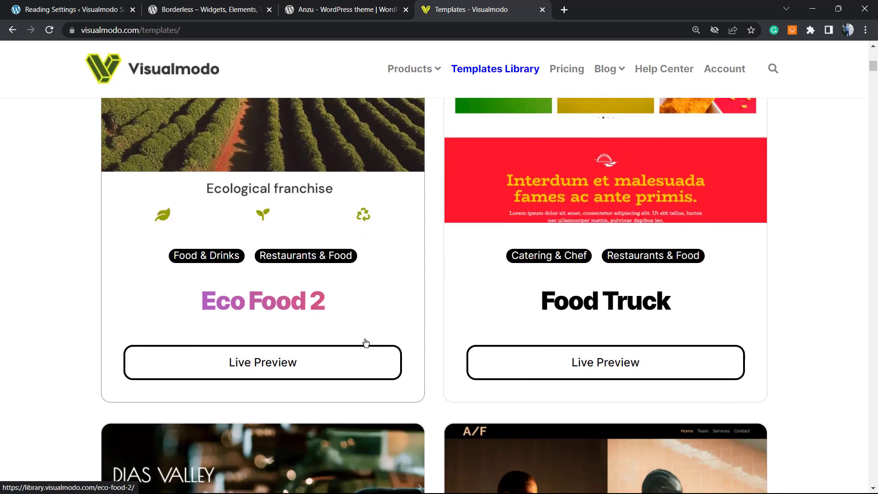
pyautogui.scroll(-17, 363, 346)
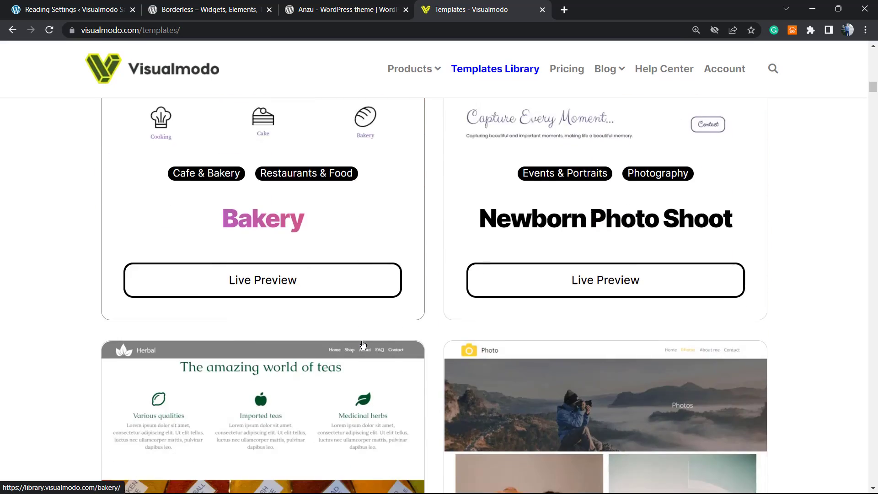
pyautogui.scroll(-15, 364, 346)
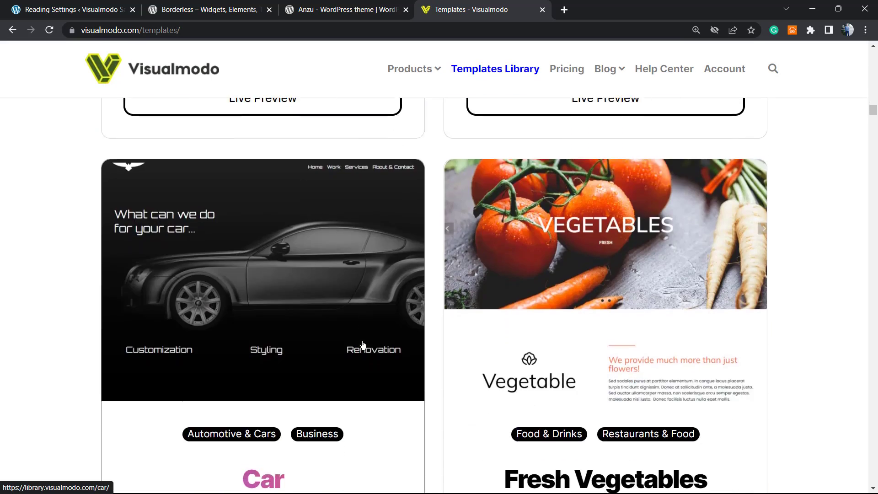
pyautogui.scroll(-17, 353, 346)
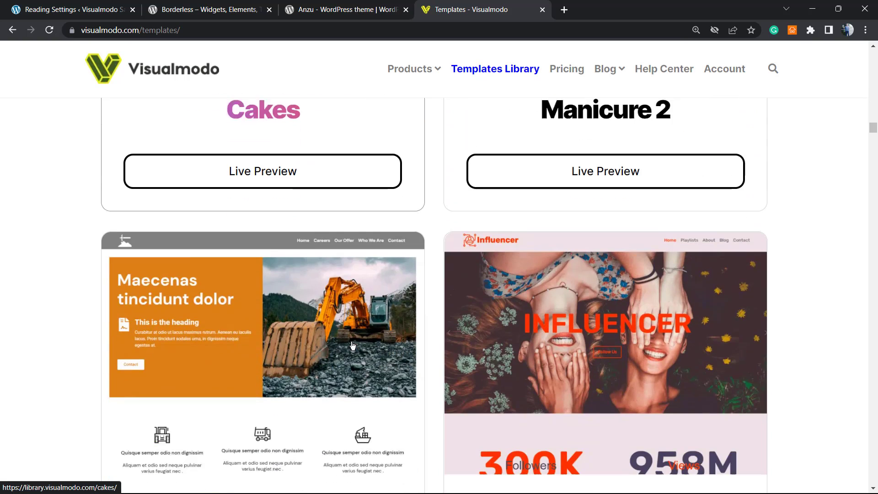
pyautogui.scroll(-15, 343, 350)
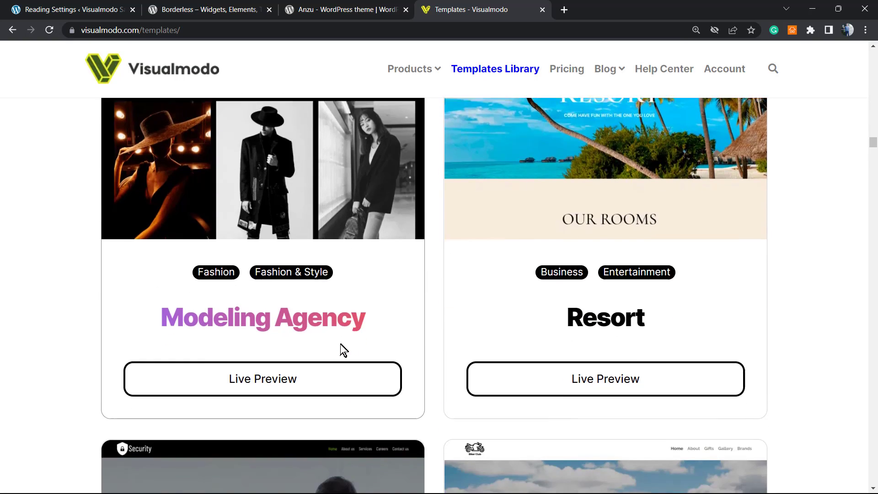
pyautogui.scroll(-18, 340, 350)
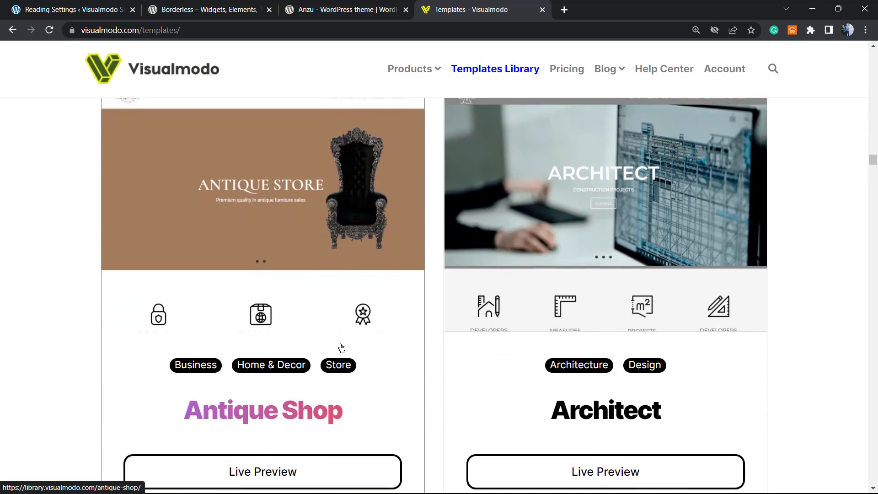
pyautogui.scroll(-15, 342, 348)
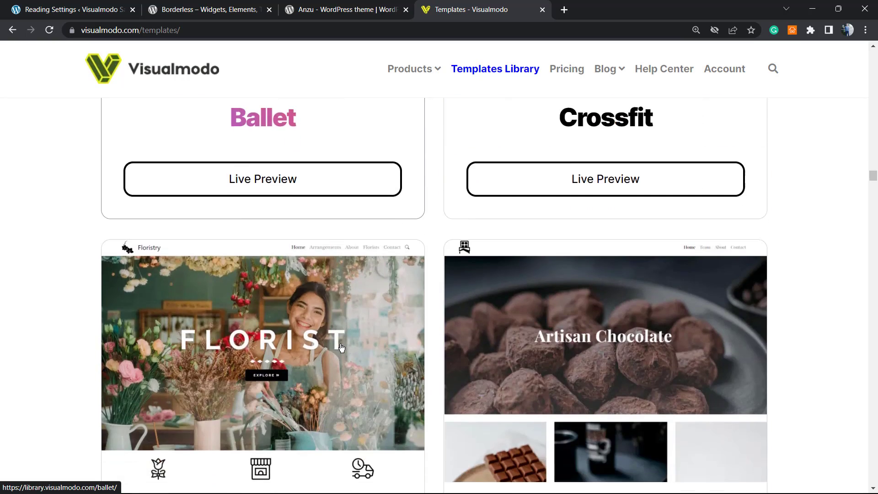
pyautogui.scroll(-20, 341, 348)
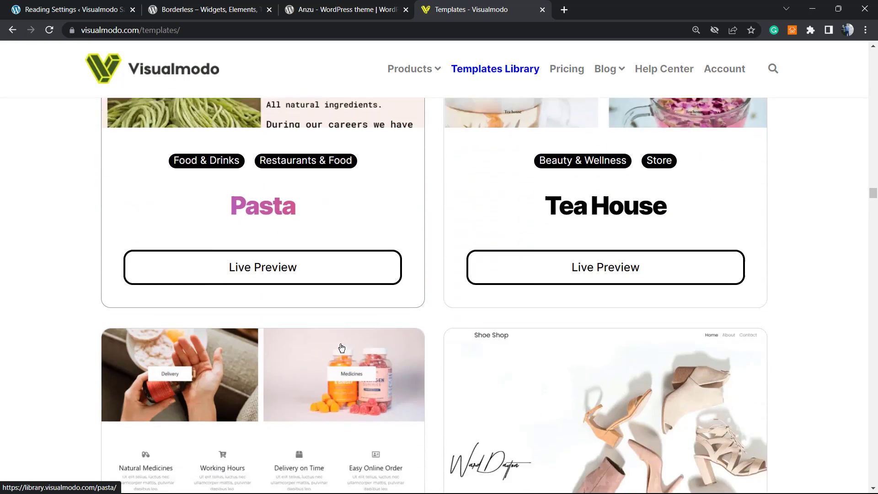
pyautogui.scroll(-20, 341, 350)
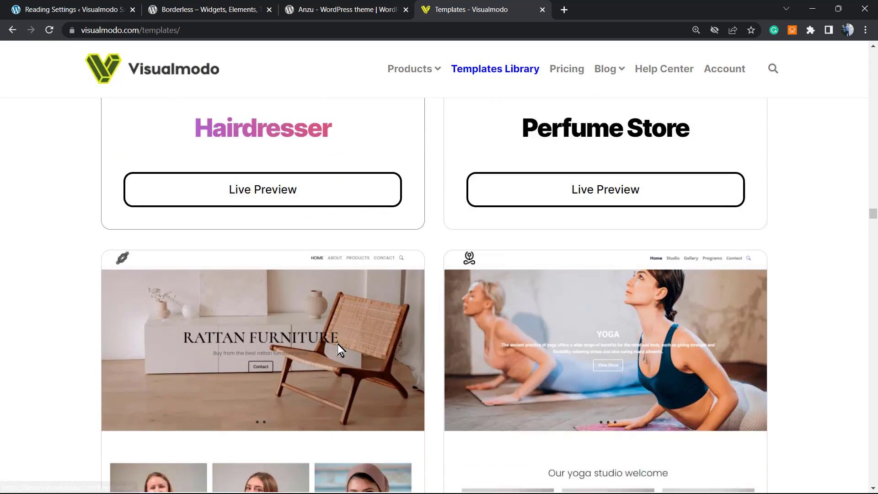
pyautogui.scroll(-10, 332, 286)
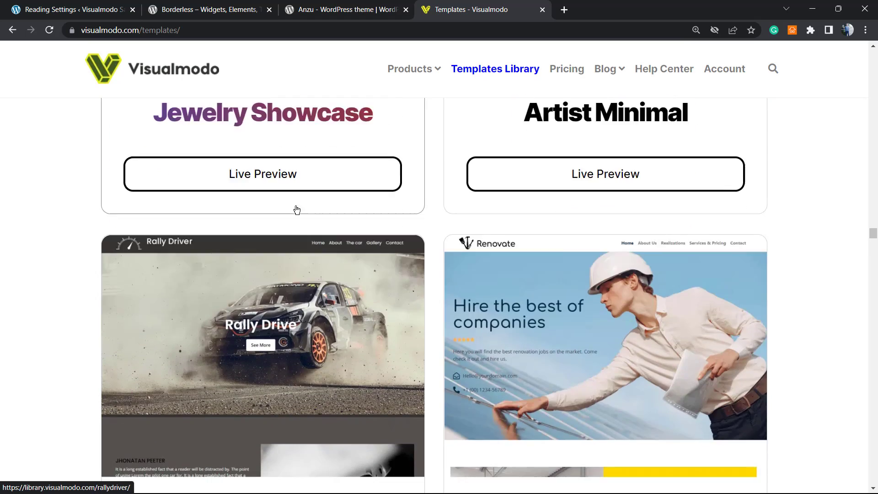